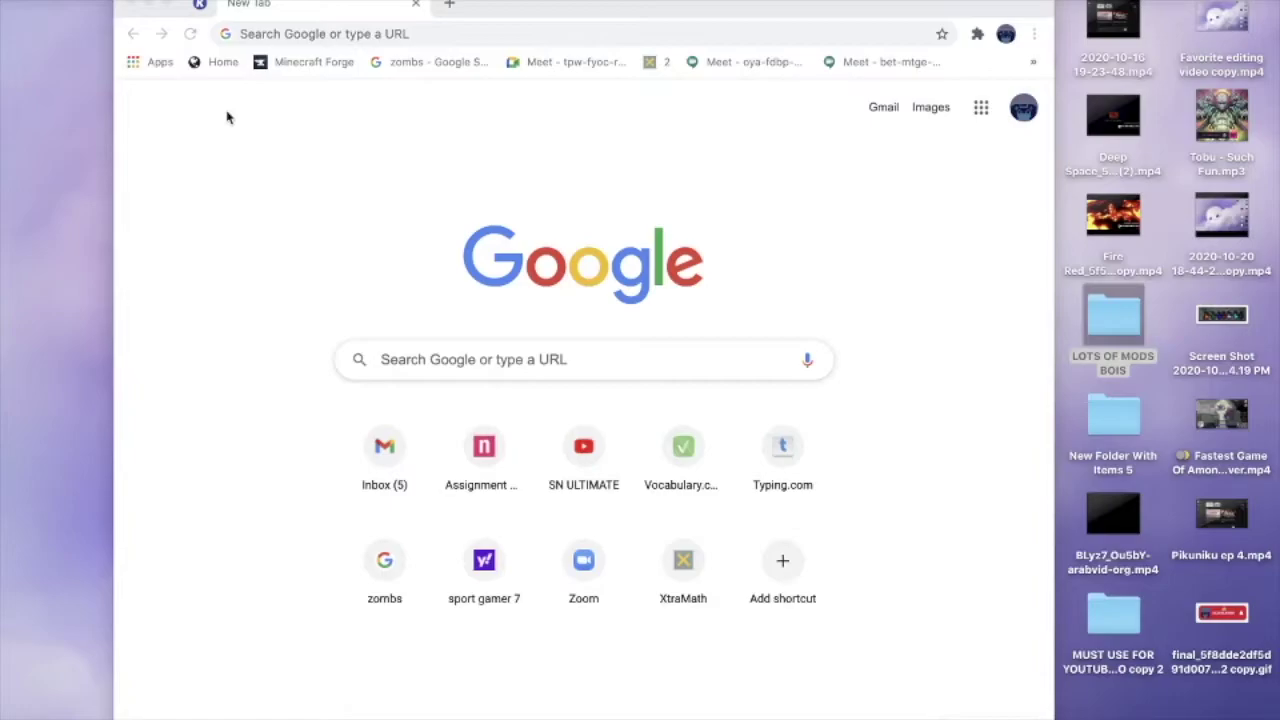
pyautogui.press('super+h')
pyautogui.moveTo(124, 126); pyautogui.dragTo(509, 163)
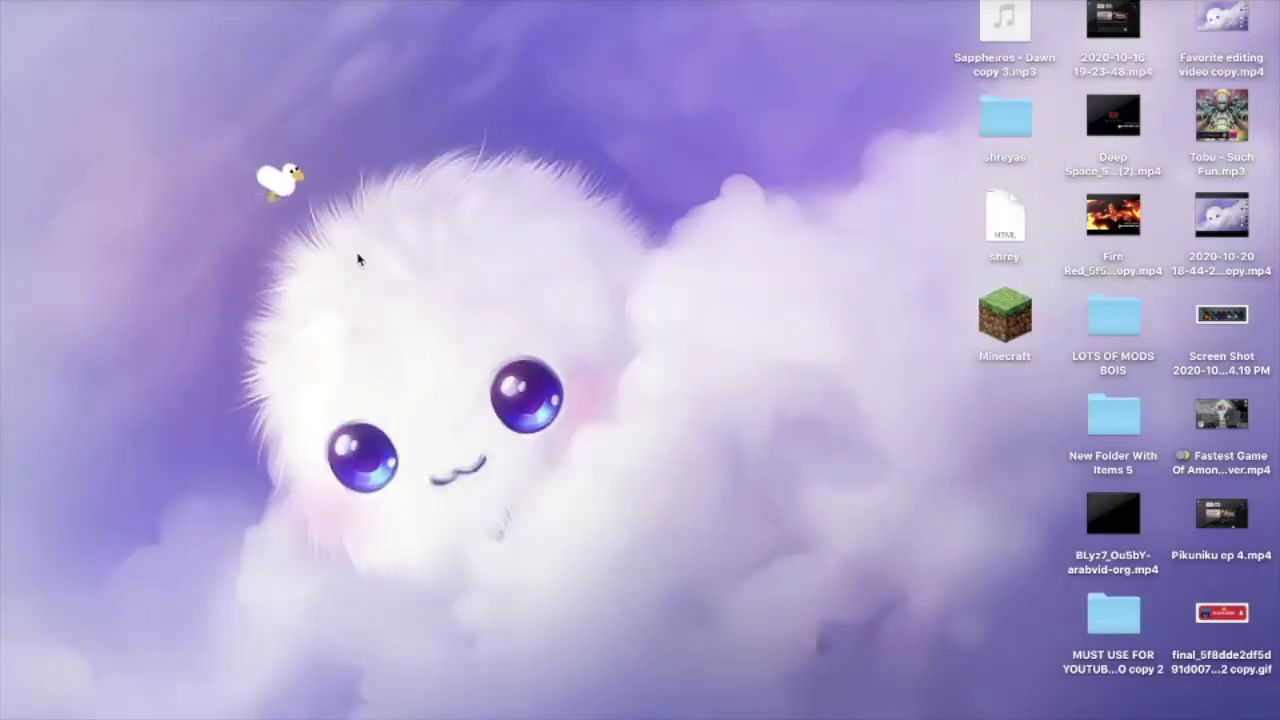
pyautogui.press('super+Tab')
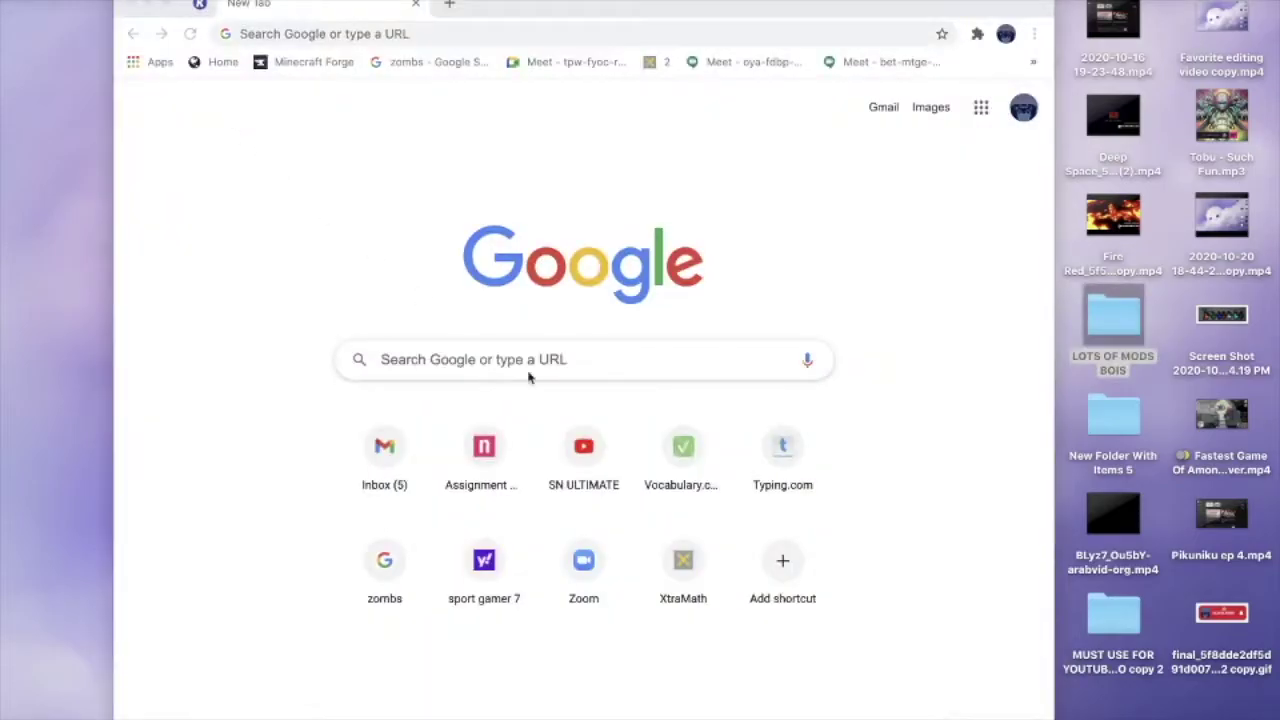
# Search Google for "destop goose for mac".
pyautogui.click(562, 358)
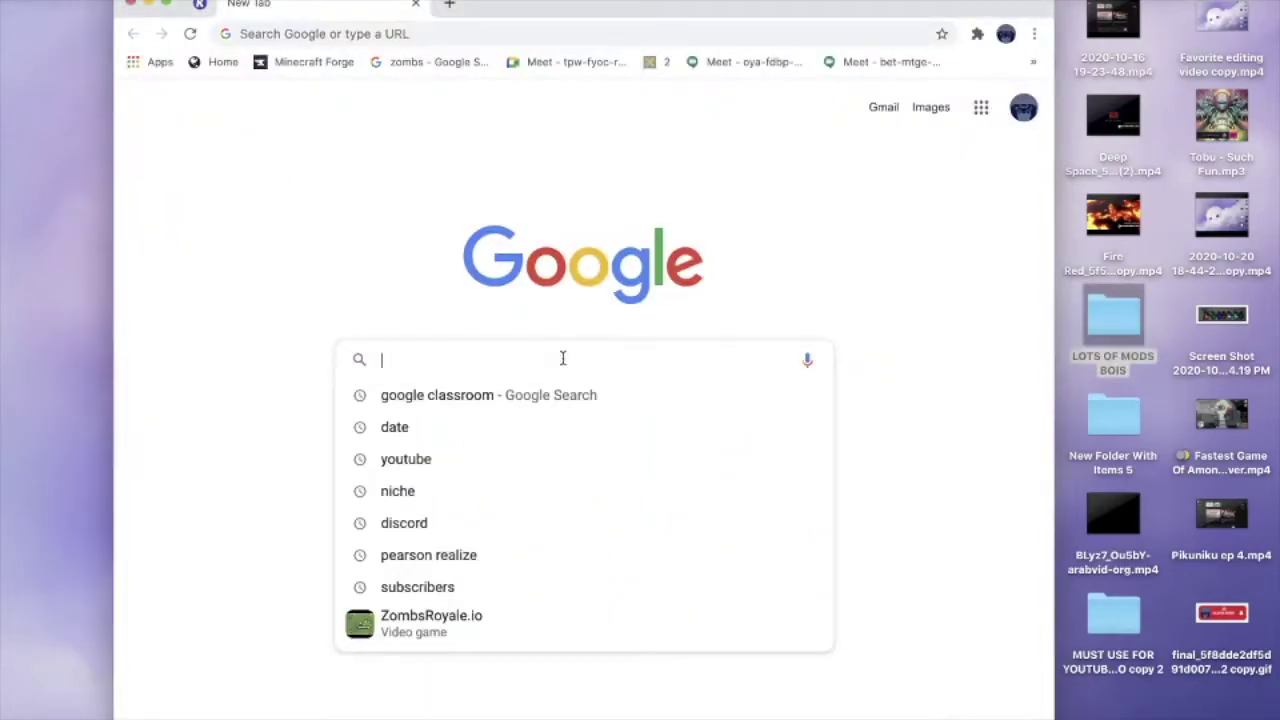
pyautogui.click(517, 227)
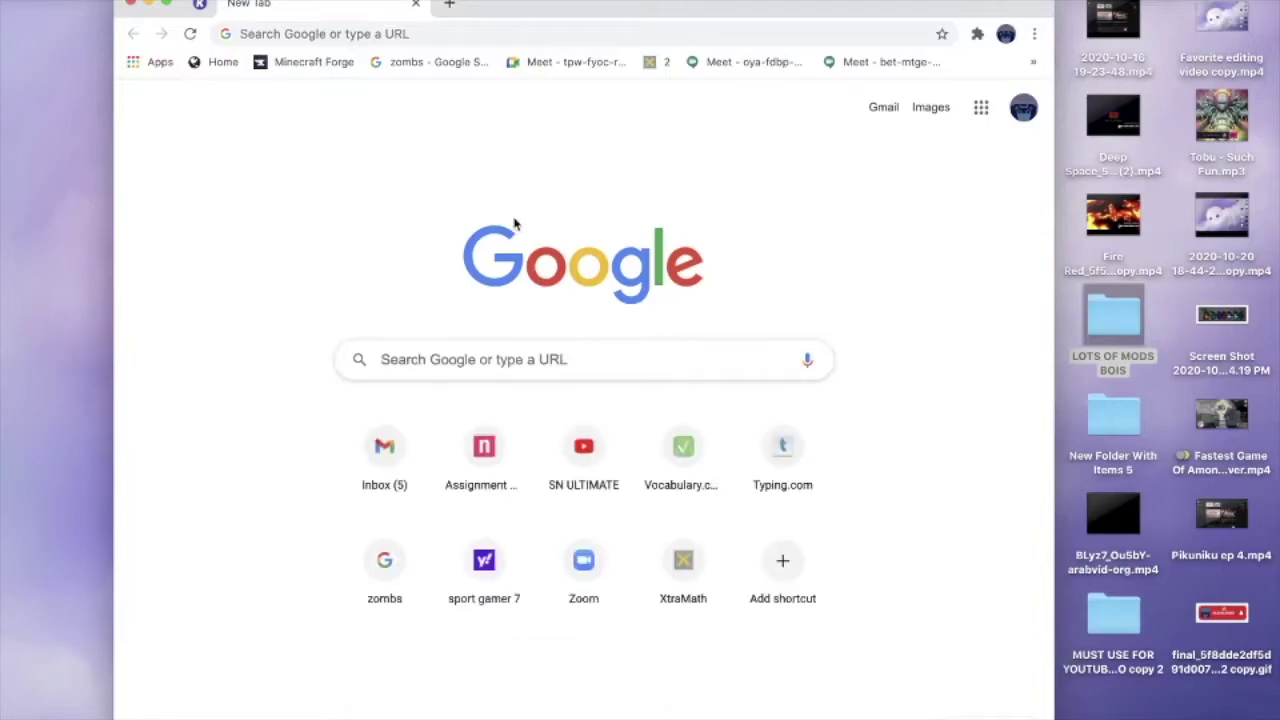
pyautogui.click(648, 347)
pyautogui.write('destop goose')
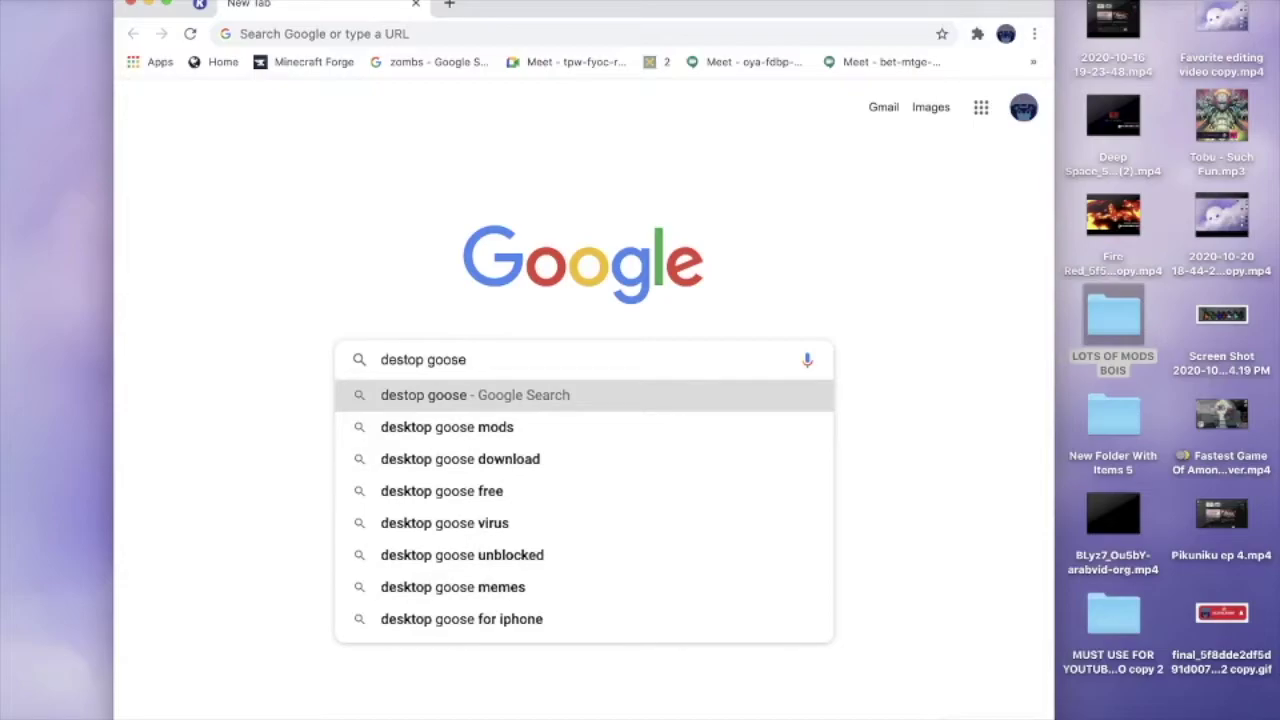
pyautogui.write('for mac')
pyautogui.press('Return')
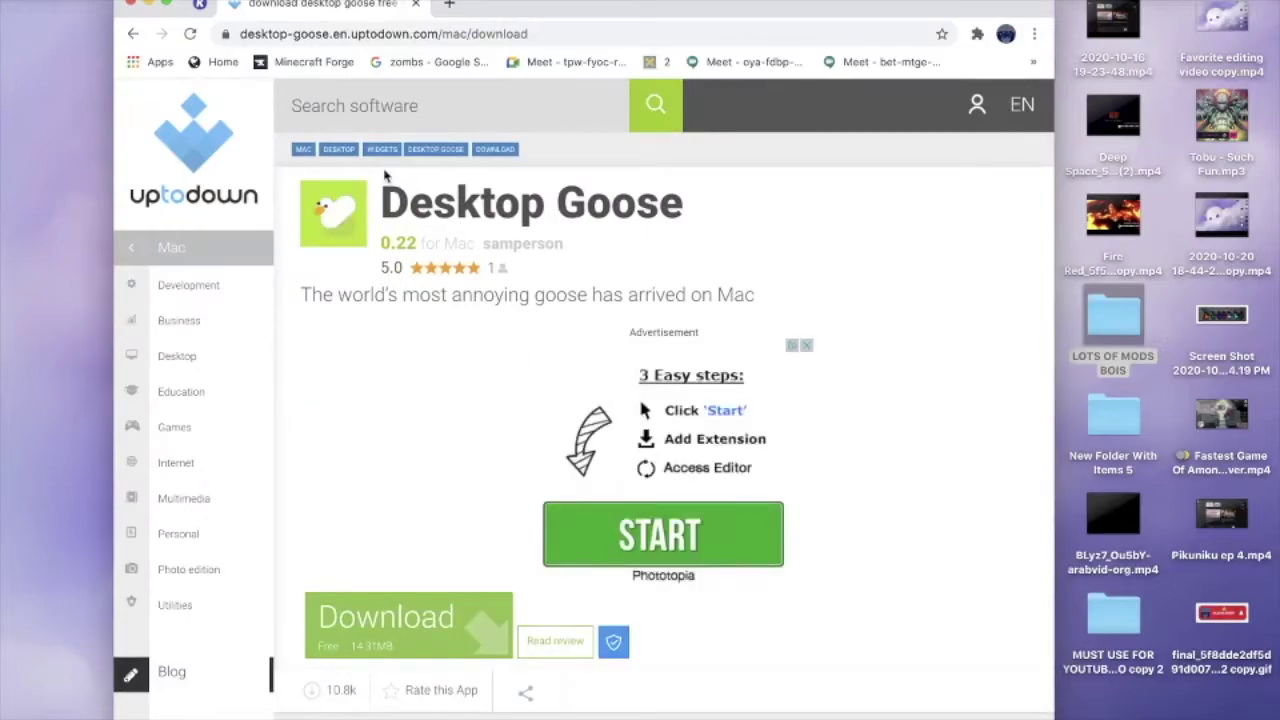
# Download Desktop Goose for Mac from its Uptodown page and close the Downloads window and the share pane.
pyautogui.scroll(-3, 490, 322)
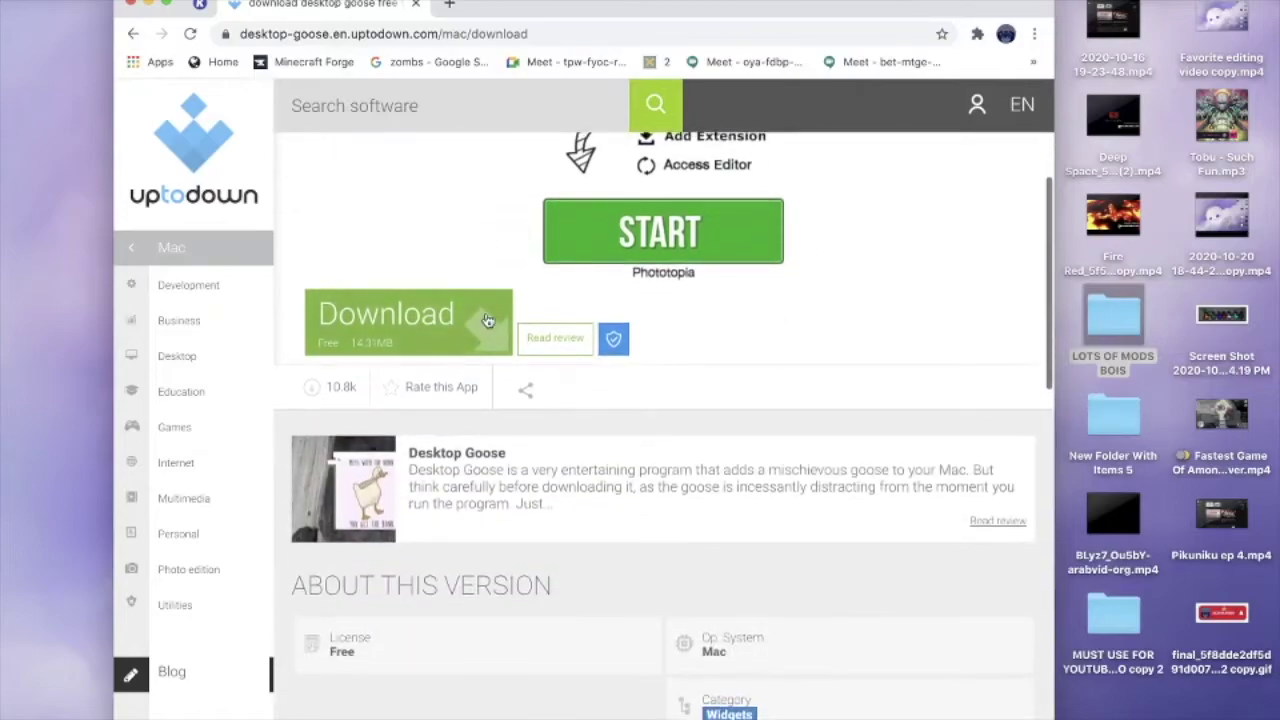
pyautogui.click(411, 308)
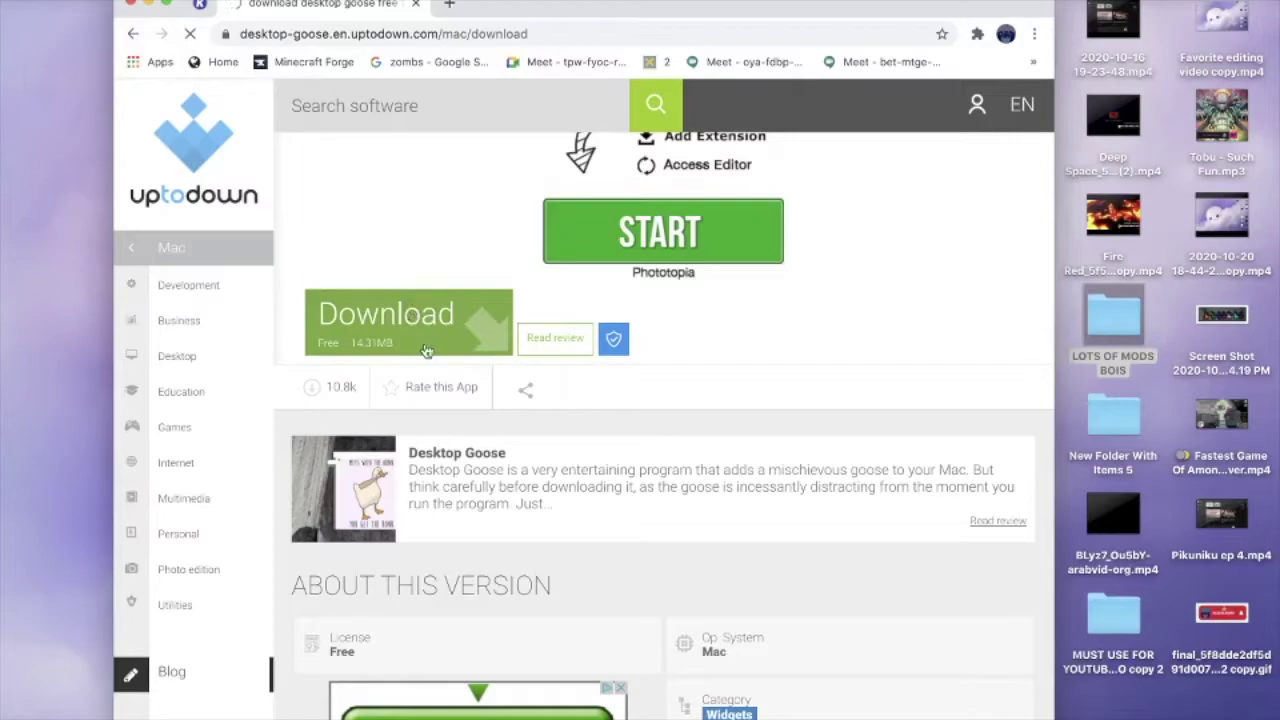
pyautogui.click(527, 389)
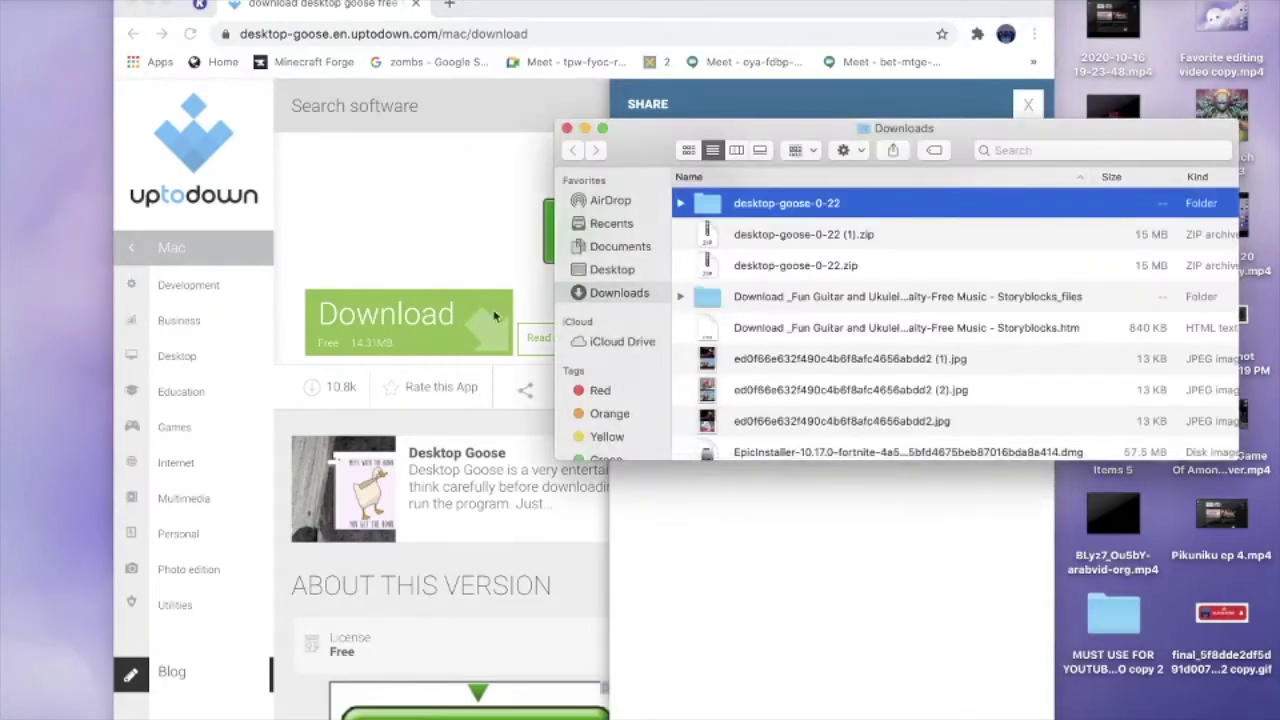
pyautogui.click(566, 128)
pyautogui.click(1028, 105)
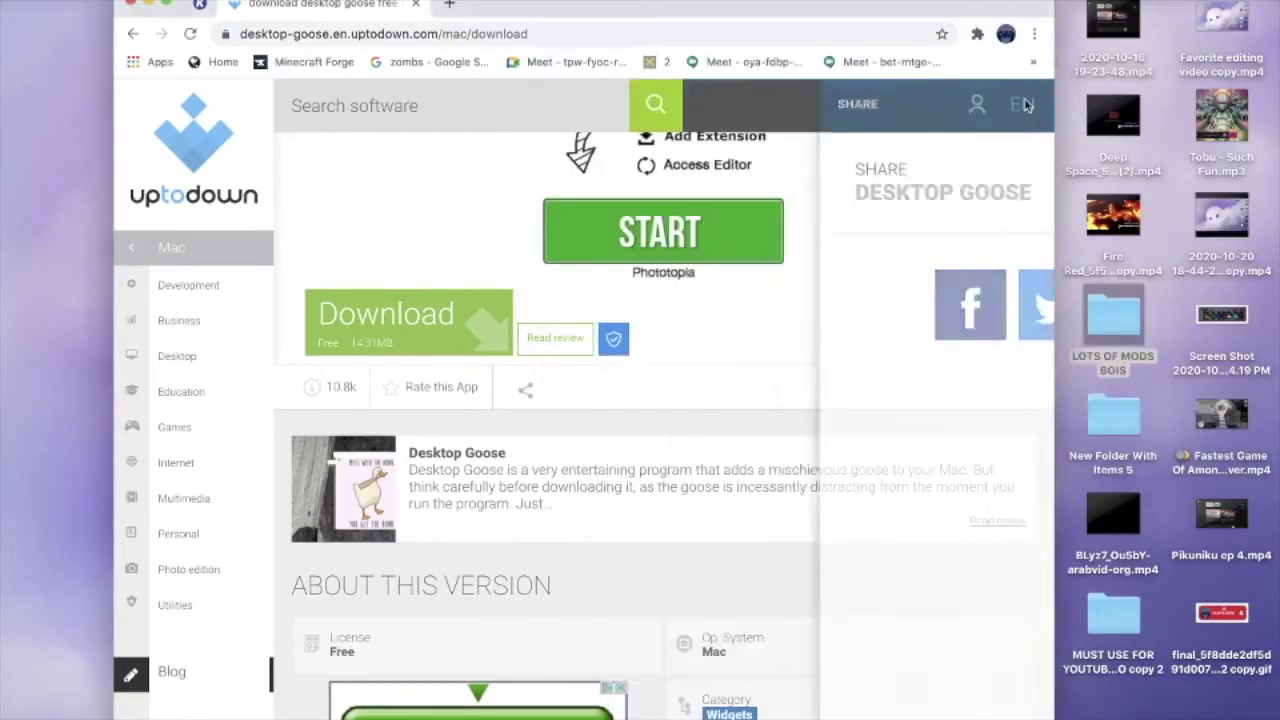
# Close the Desktop Goose download page and minimize the Kami document window without leaving the site.
pyautogui.click(415, 4)
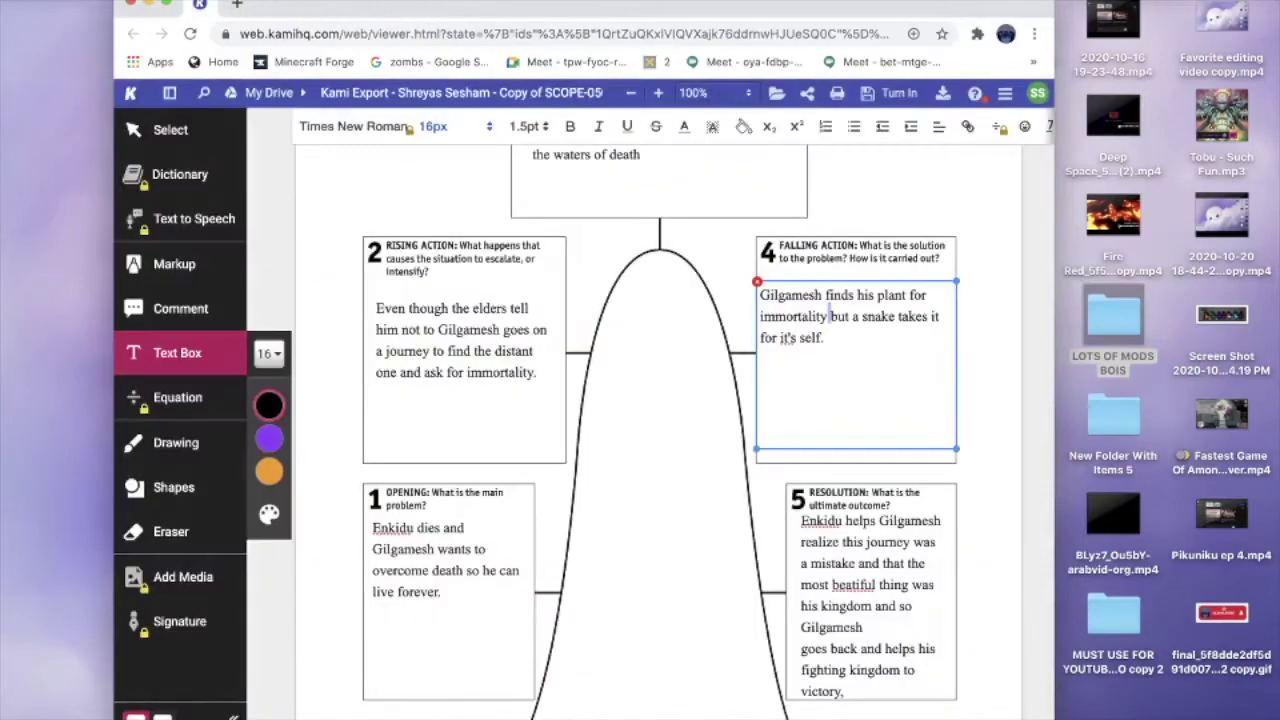
pyautogui.press('super+n')
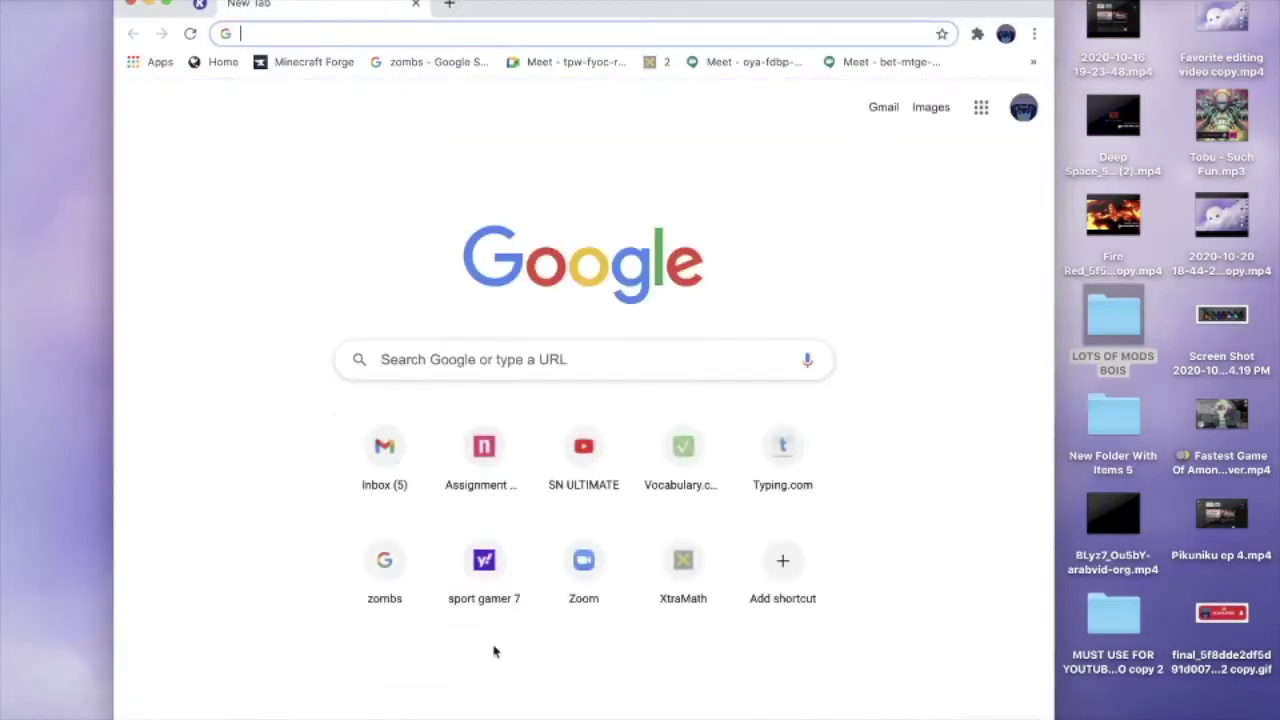
pyautogui.click(129, 5)
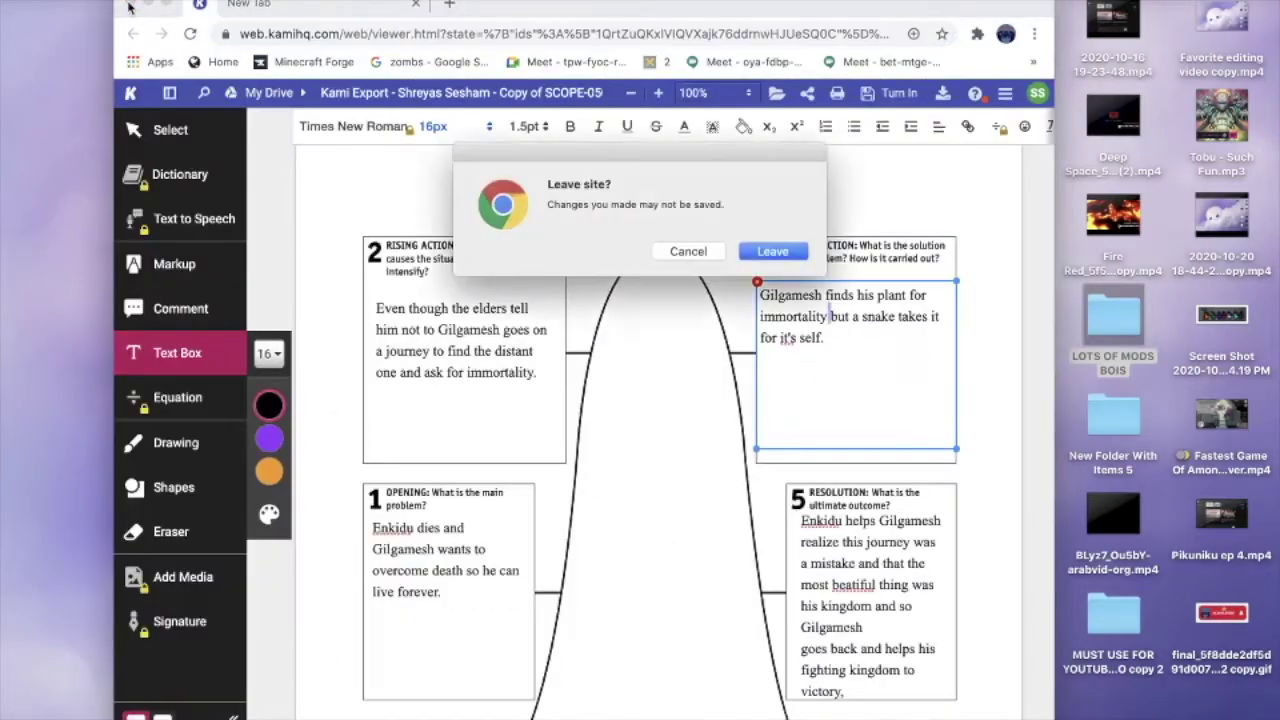
pyautogui.click(690, 251)
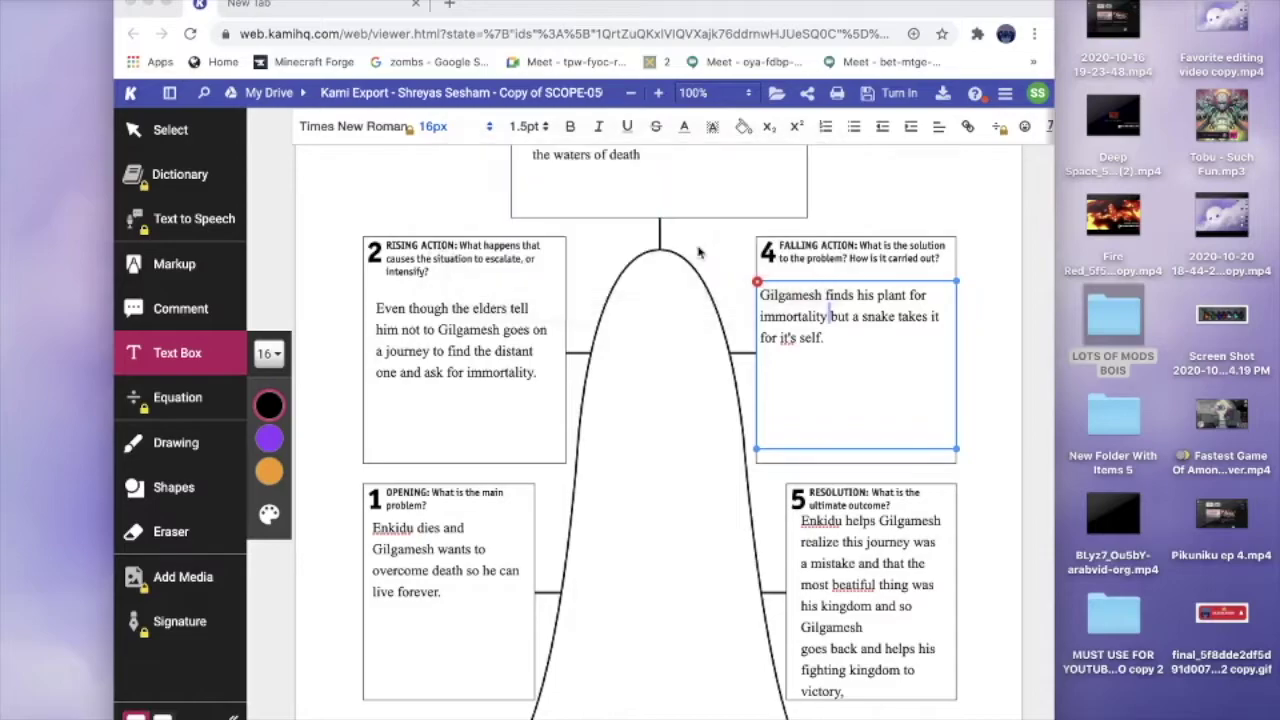
pyautogui.click(148, 5)
# Dismiss the iTunes Store sign-in prompts without signing in.
pyautogui.click(736, 325)
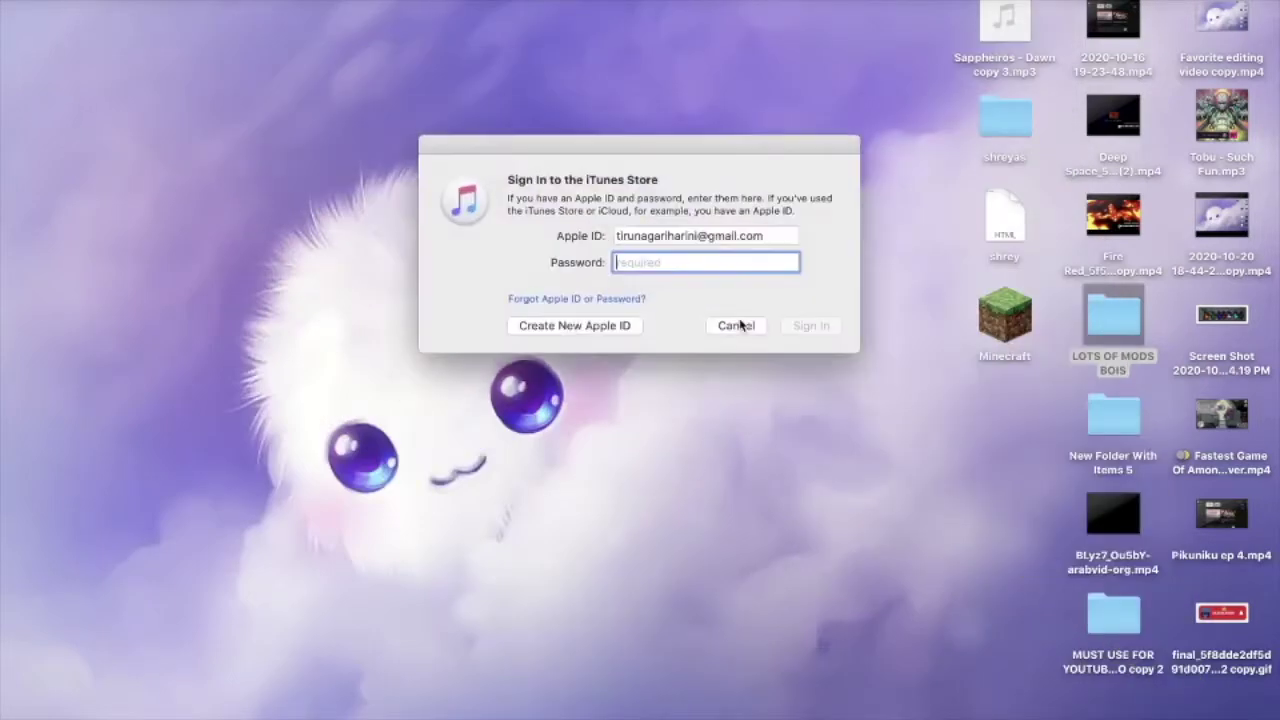
pyautogui.click(736, 325)
pyautogui.click(736, 325)
pyautogui.click(738, 330)
pyautogui.click(740, 330)
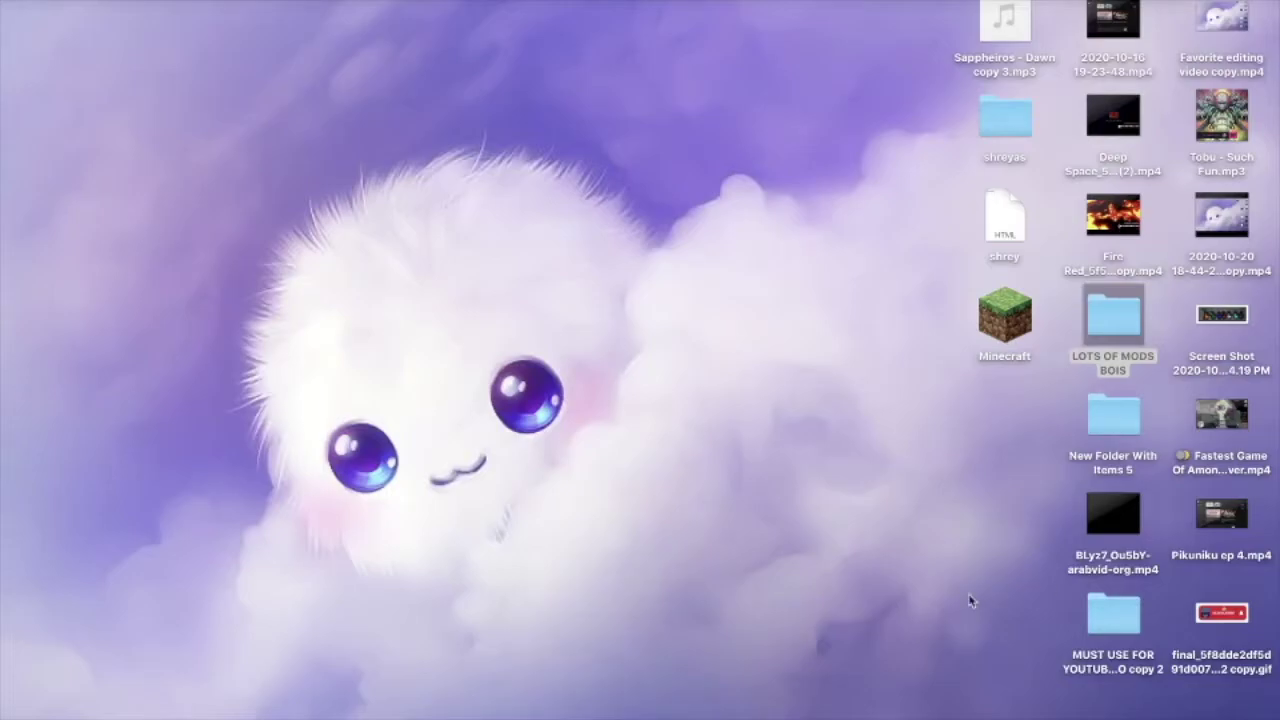
# Open the Downloads folder in Finder.
pyautogui.moveTo(358, 102); pyautogui.dragTo(890, 254)
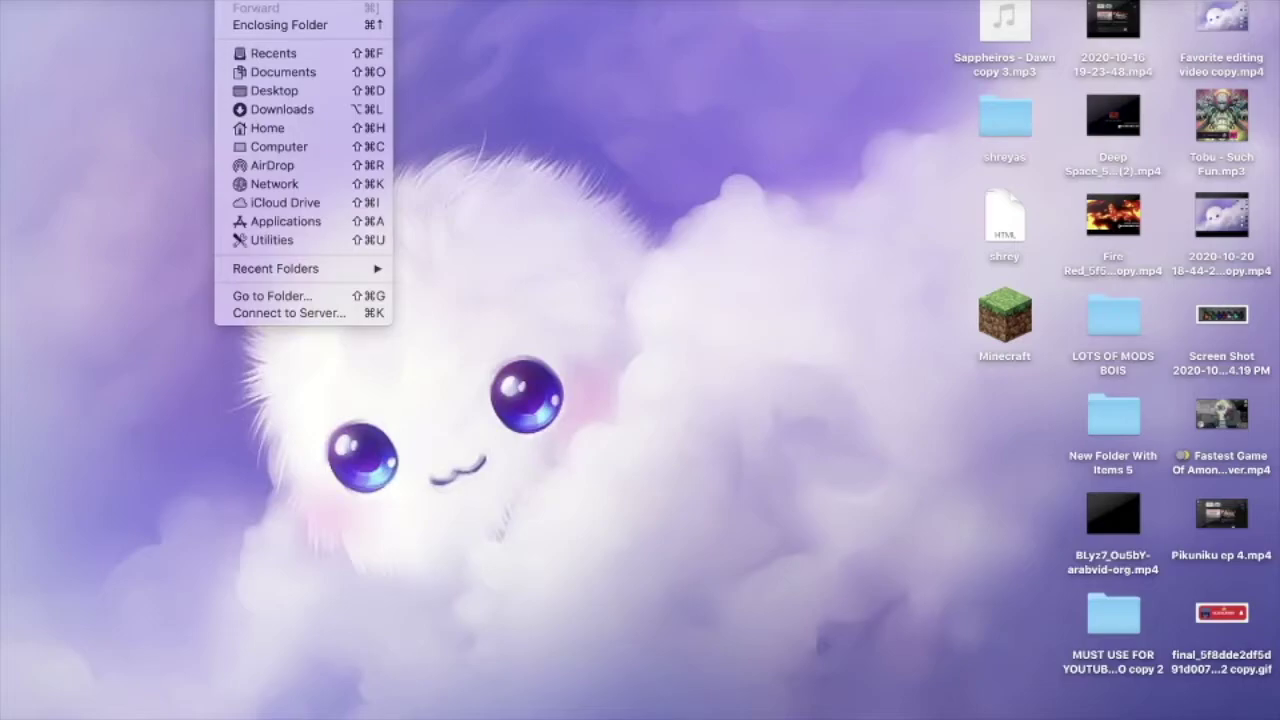
pyautogui.click(2, 170)
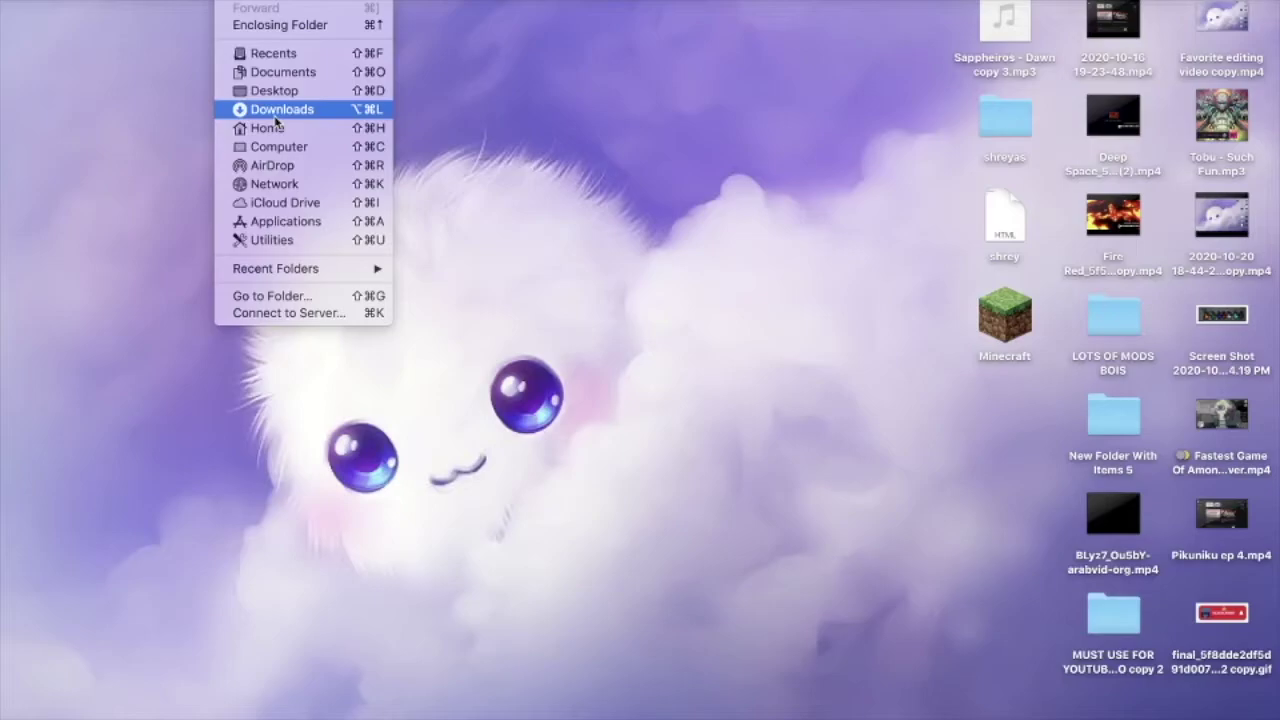
pyautogui.click(268, 128)
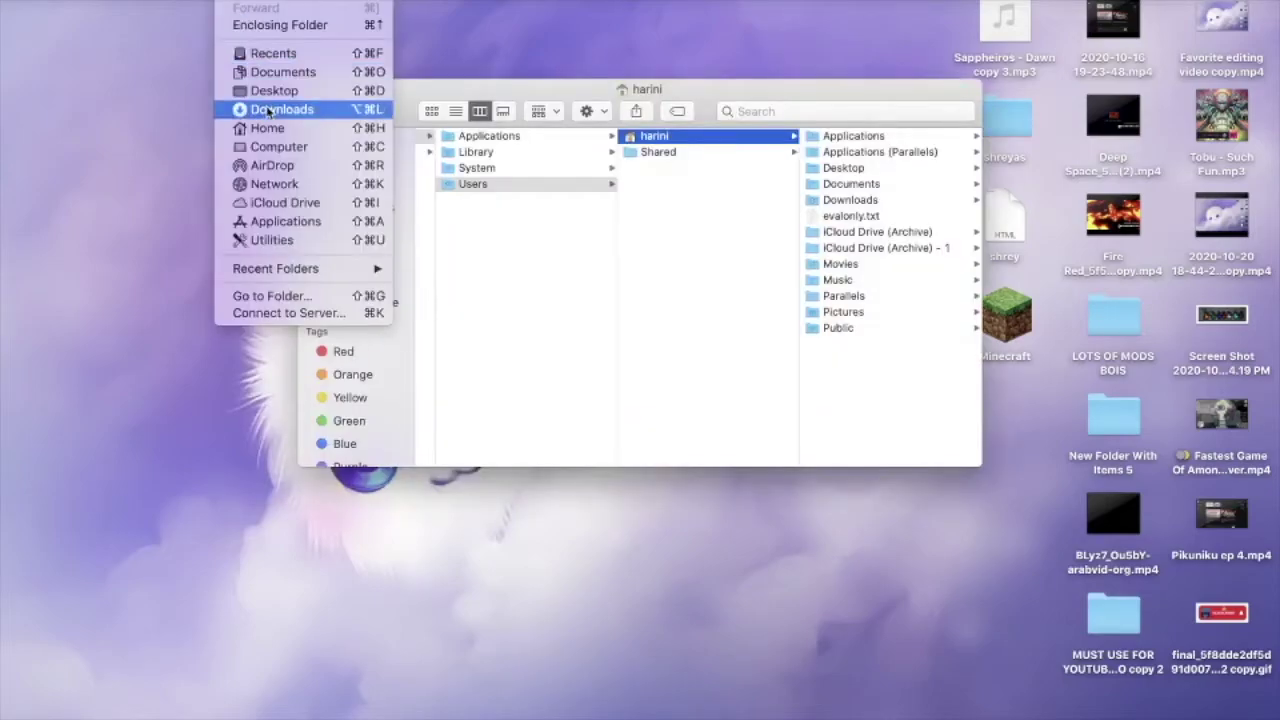
pyautogui.click(268, 110)
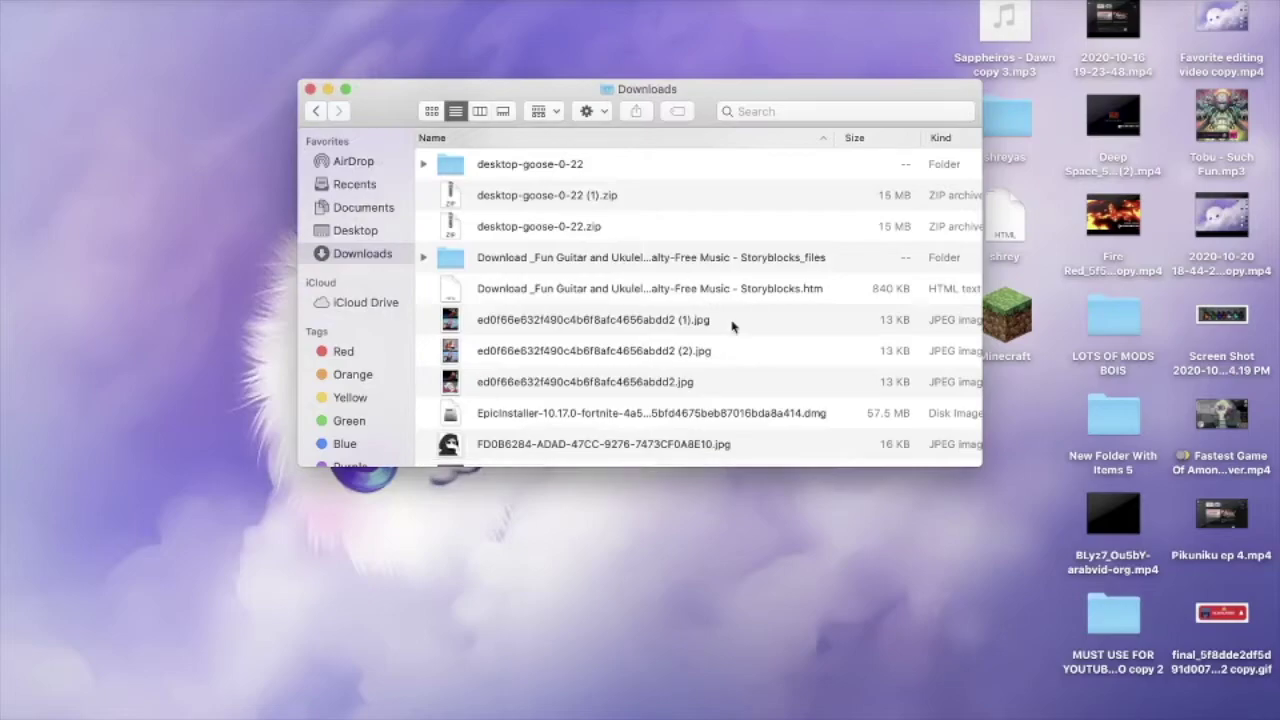
# Find the desktop-goose-0-22 folder among the downloads and open it.
pyautogui.scroll(15, 731, 326)
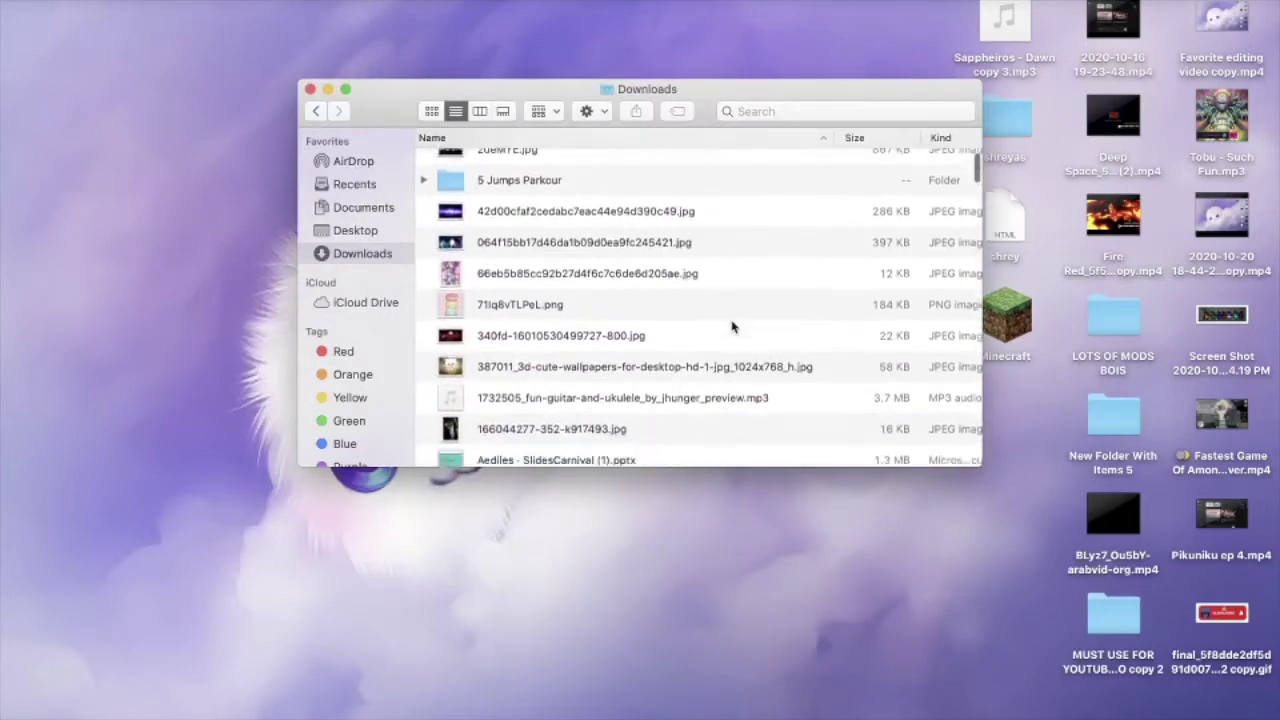
pyautogui.scroll(-10, 731, 326)
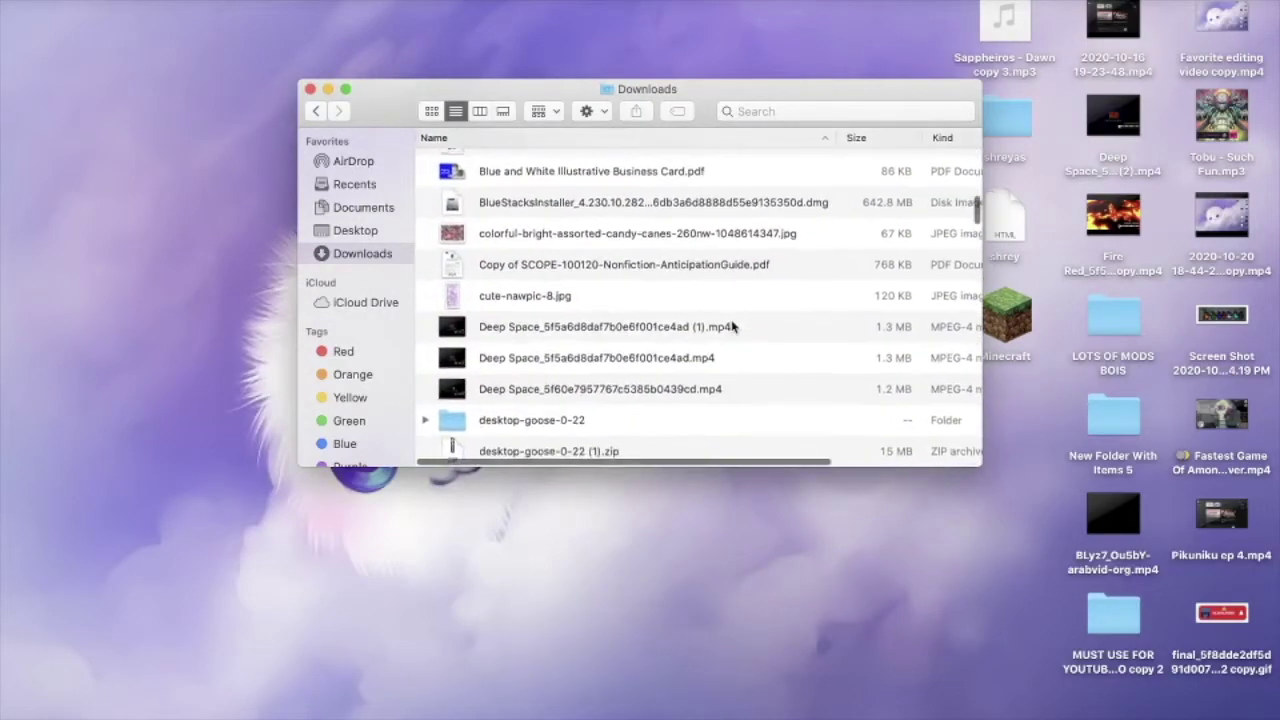
pyautogui.scroll(-4, 731, 326)
pyautogui.click(634, 278)
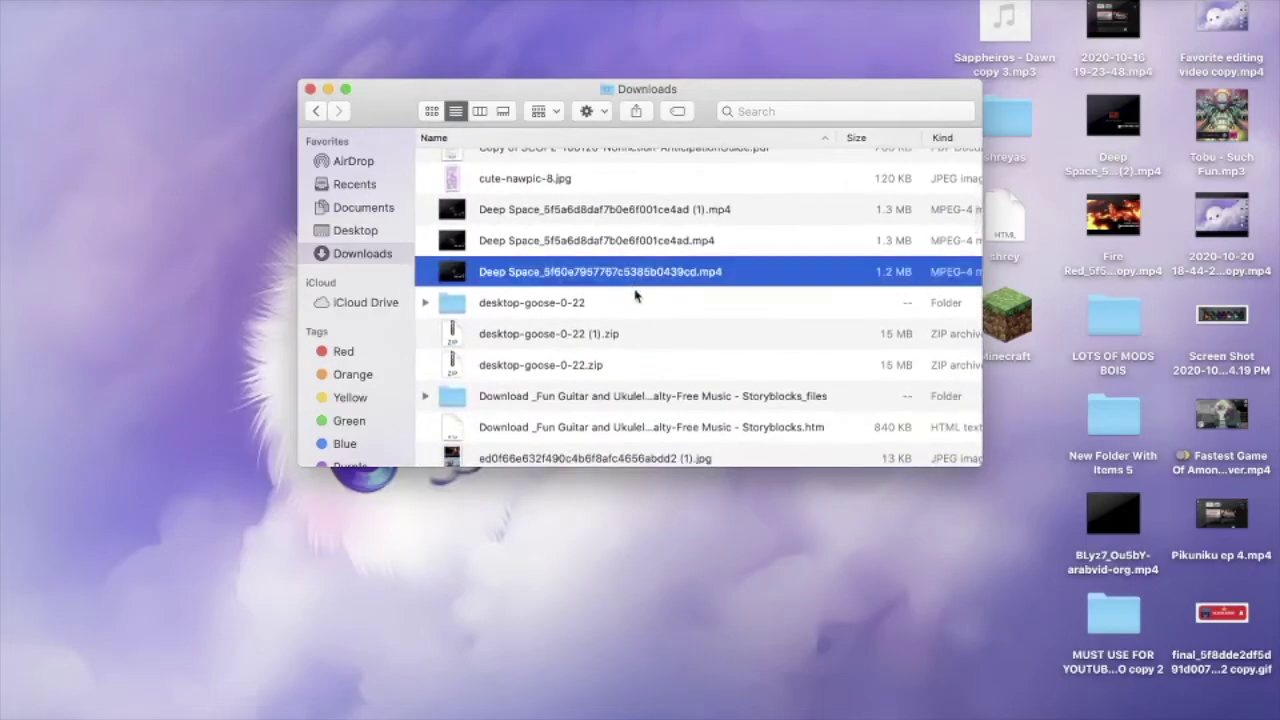
pyautogui.click(635, 300)
pyautogui.doubleClick(635, 302)
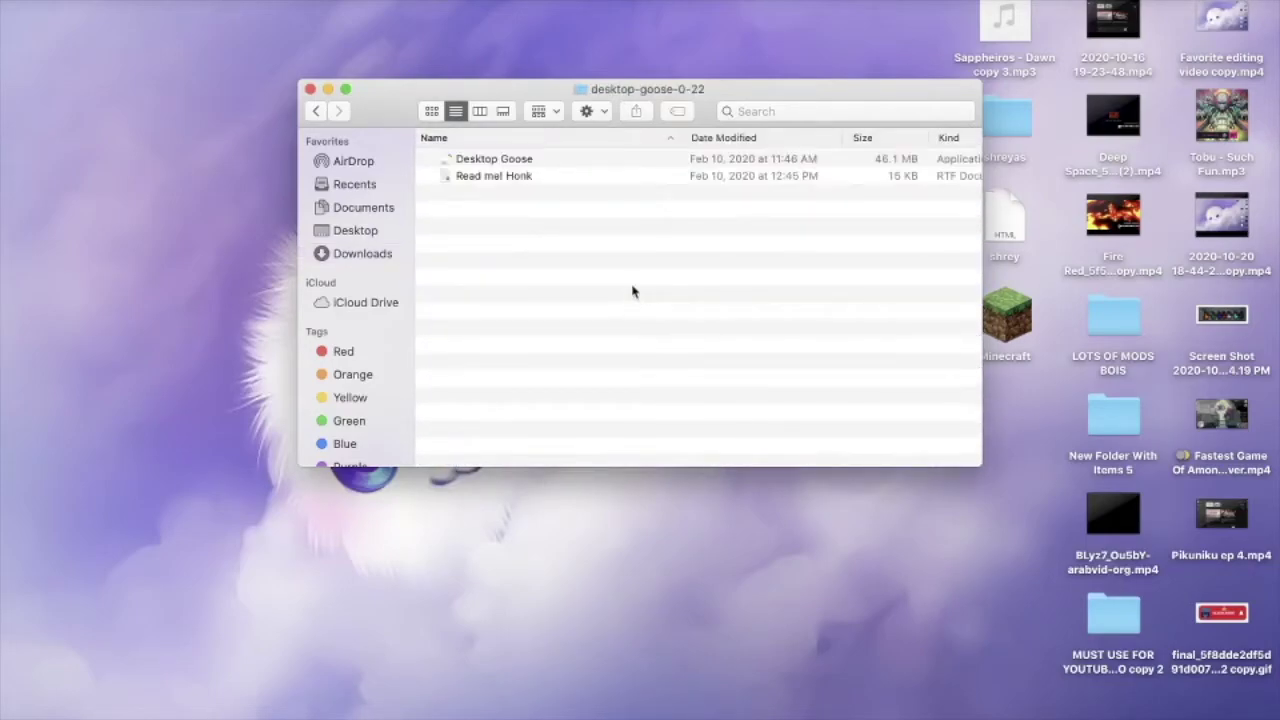
# Launch the Desktop Goose application from the desktop-goose-0-22 folder and close the Finder window.
pyautogui.click(564, 176)
pyautogui.click(561, 162)
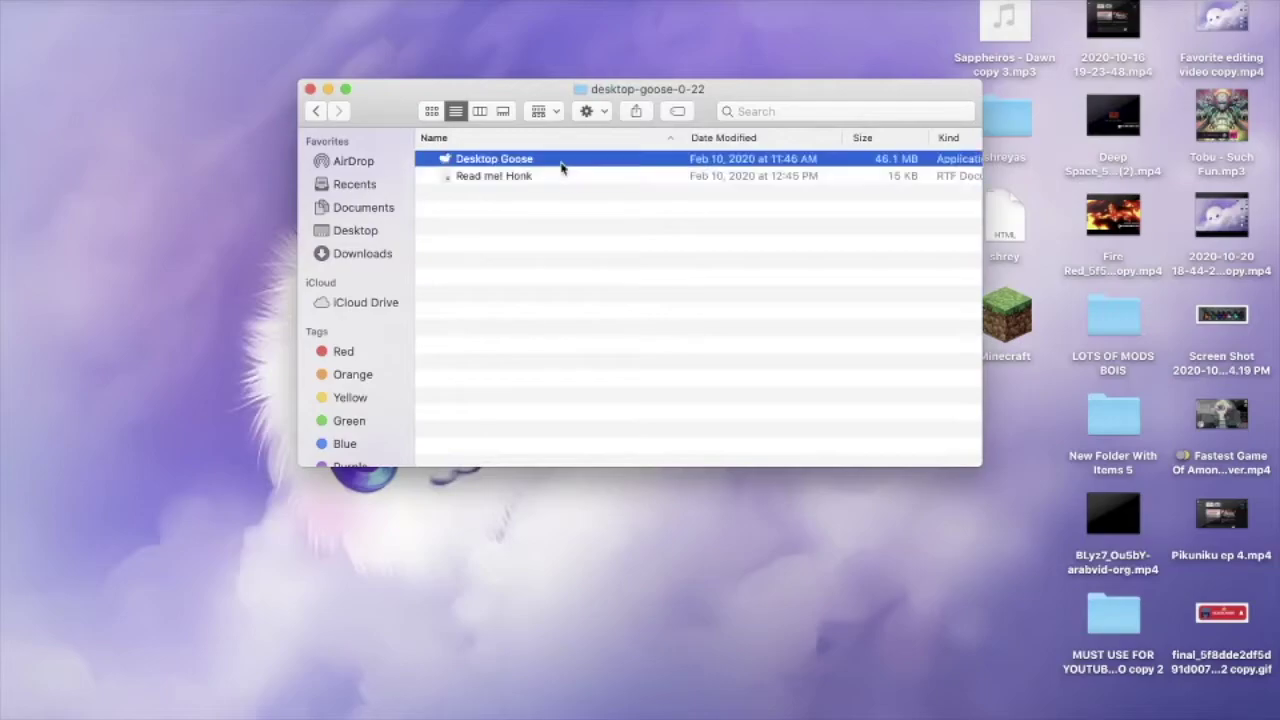
pyautogui.click(563, 176)
pyautogui.doubleClick(561, 162)
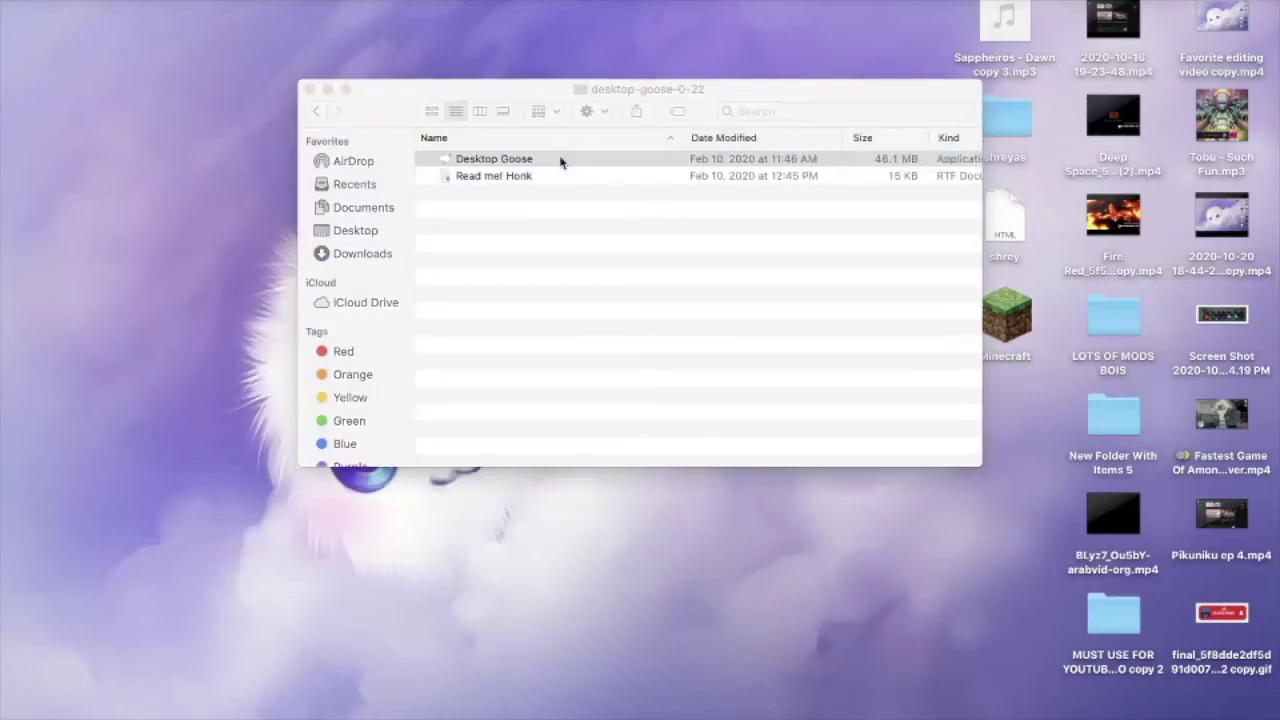
pyautogui.click(818, 266)
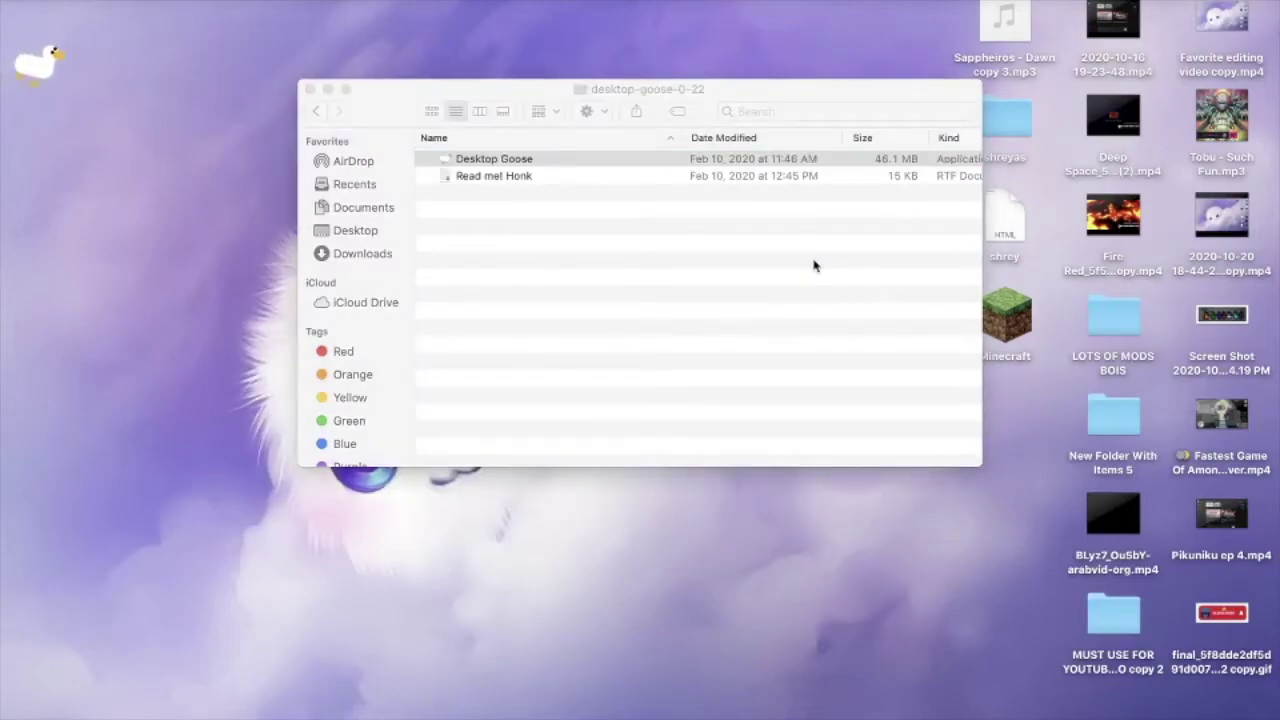
pyautogui.click(310, 90)
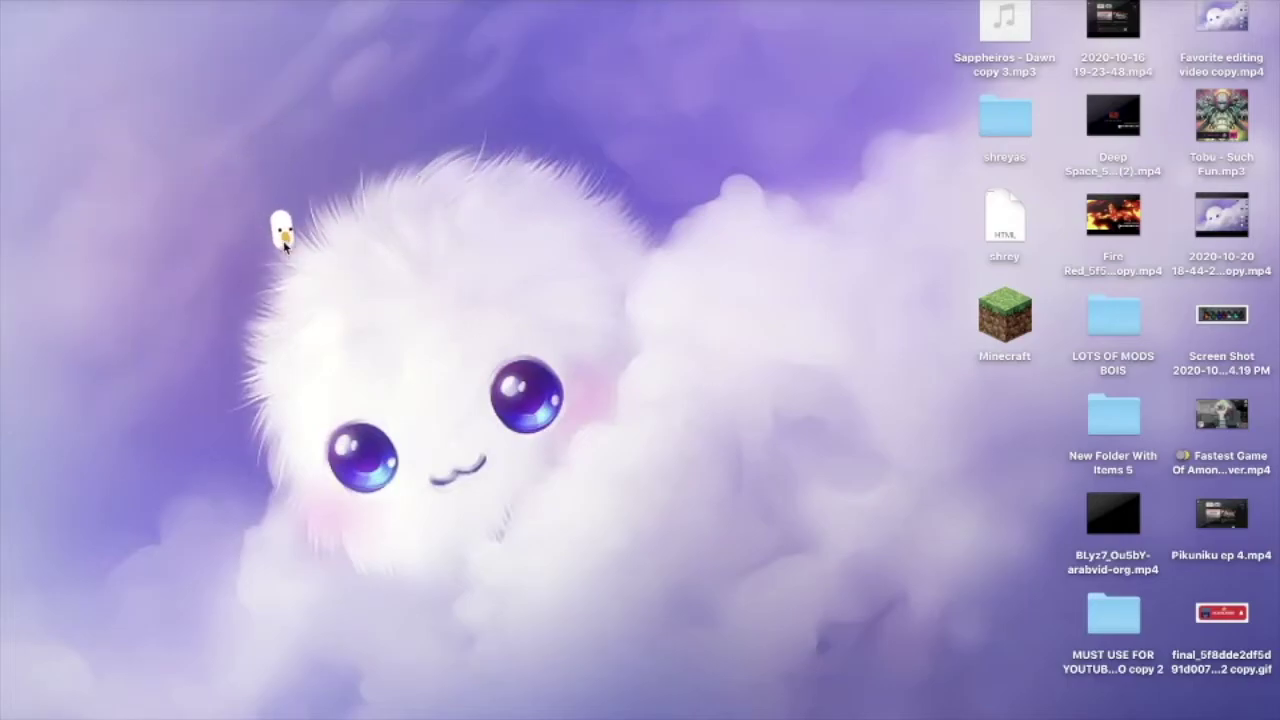
pyautogui.moveTo(191, 448); pyautogui.dragTo(834, 30)
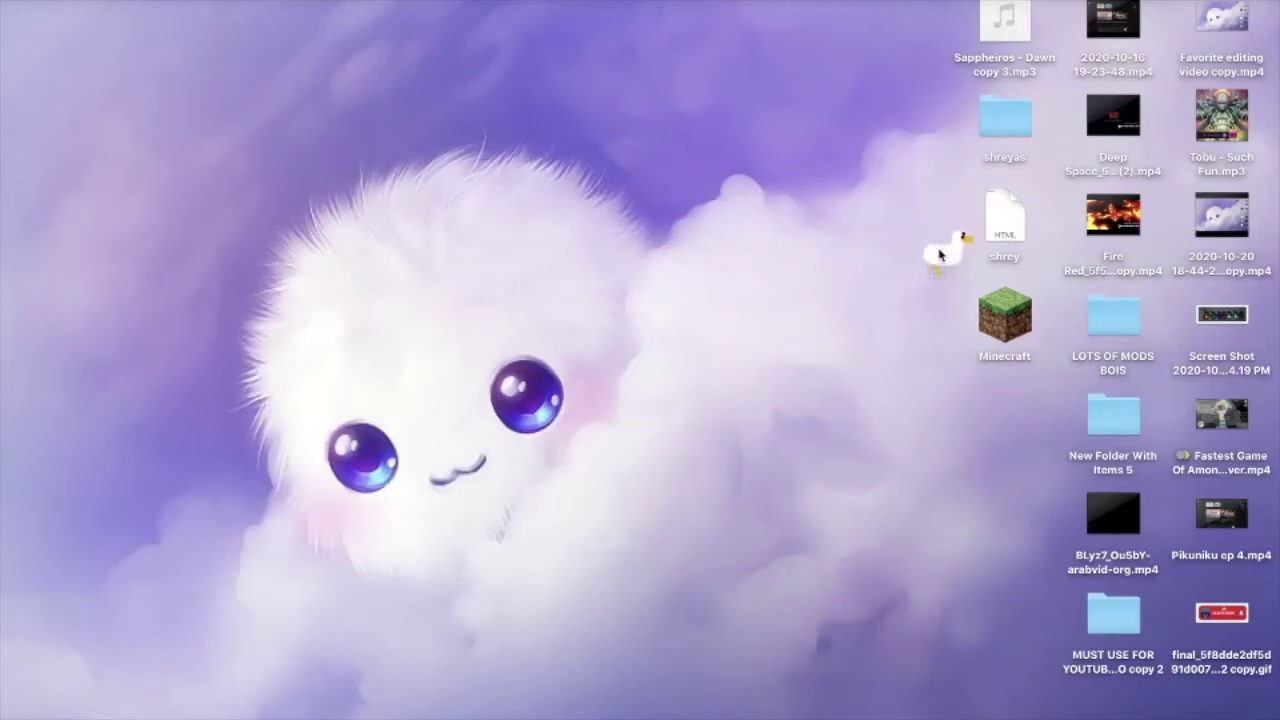
pyautogui.press('b')
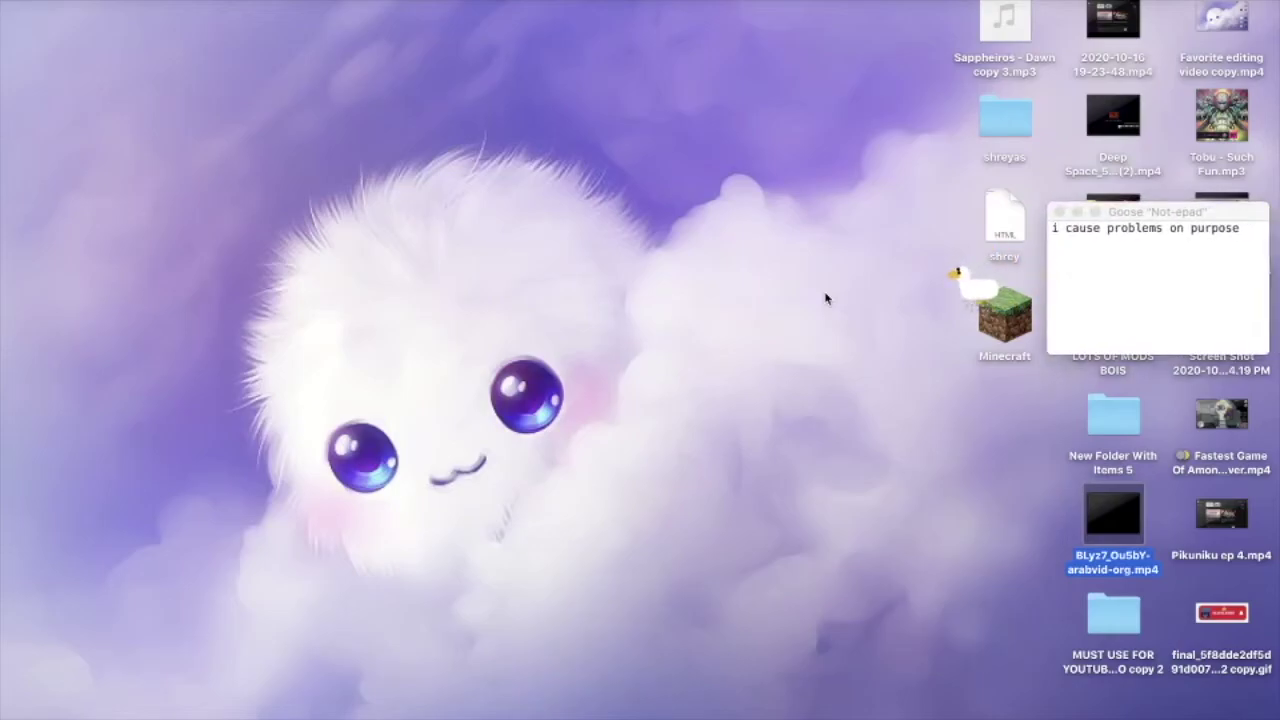
pyautogui.click(875, 322)
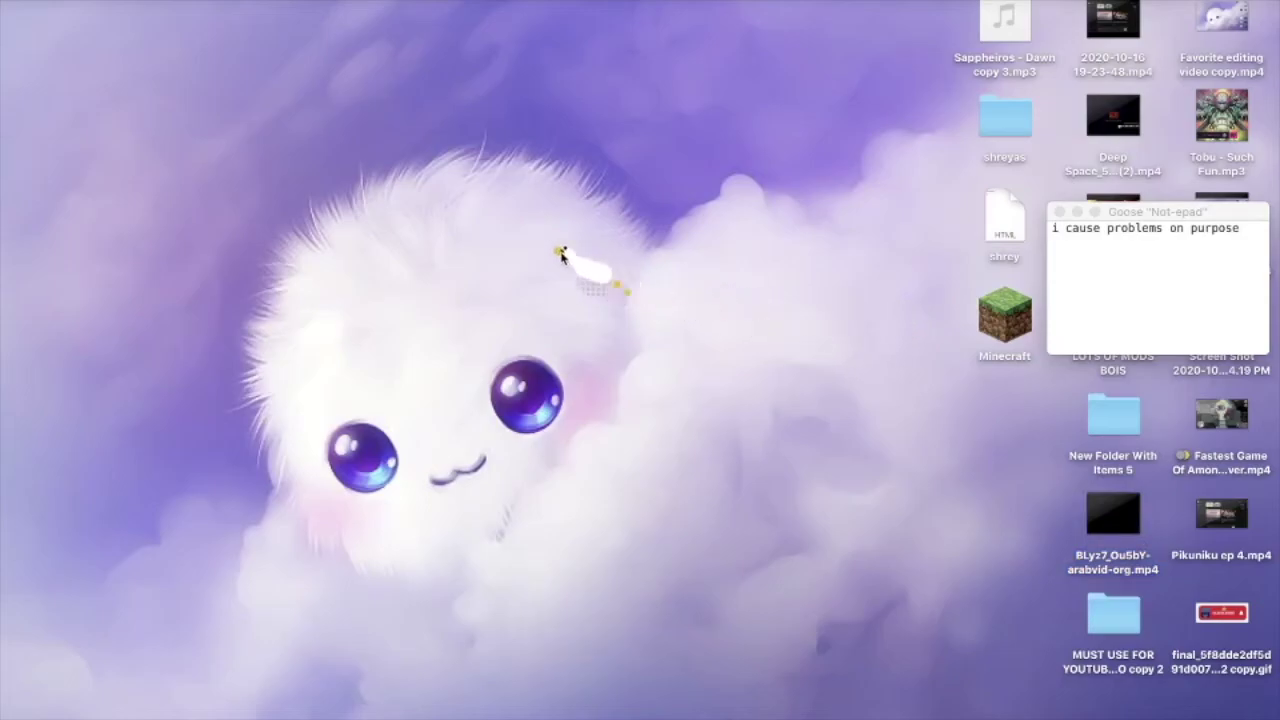
pyautogui.press('Tab')
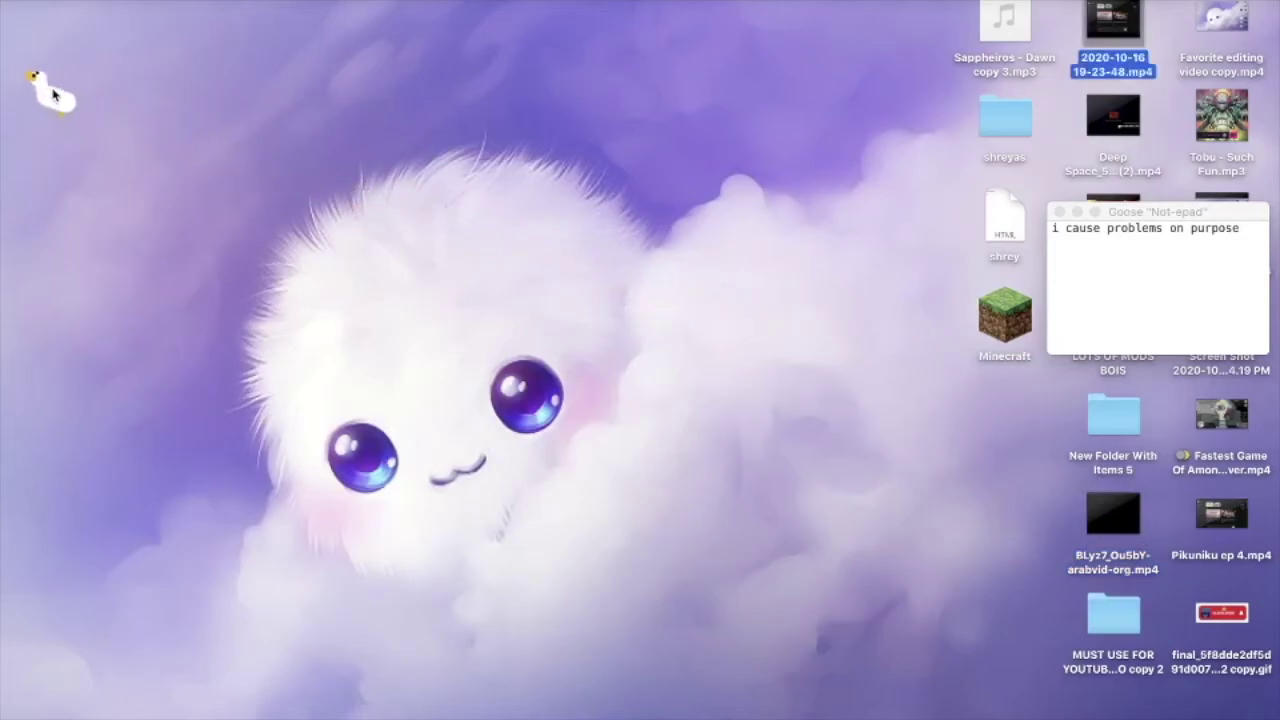
pyautogui.moveTo(23, 57); pyautogui.dragTo(1043, 537)
pyautogui.moveTo(243, 194); pyautogui.dragTo(930, 684)
pyautogui.rightClick(998, 600)
pyautogui.click(738, 457)
pyautogui.moveTo(395, 508); pyautogui.dragTo(959, 1)
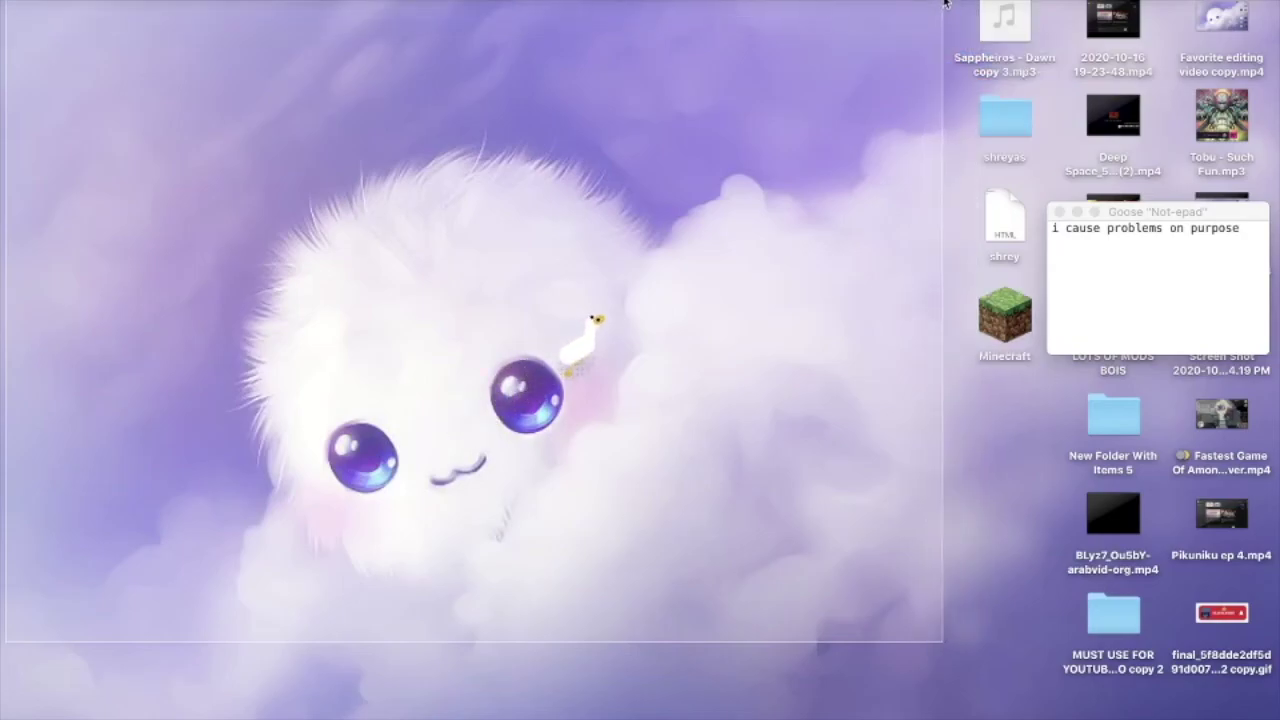
pyautogui.moveTo(942, 1); pyautogui.dragTo(910, 1)
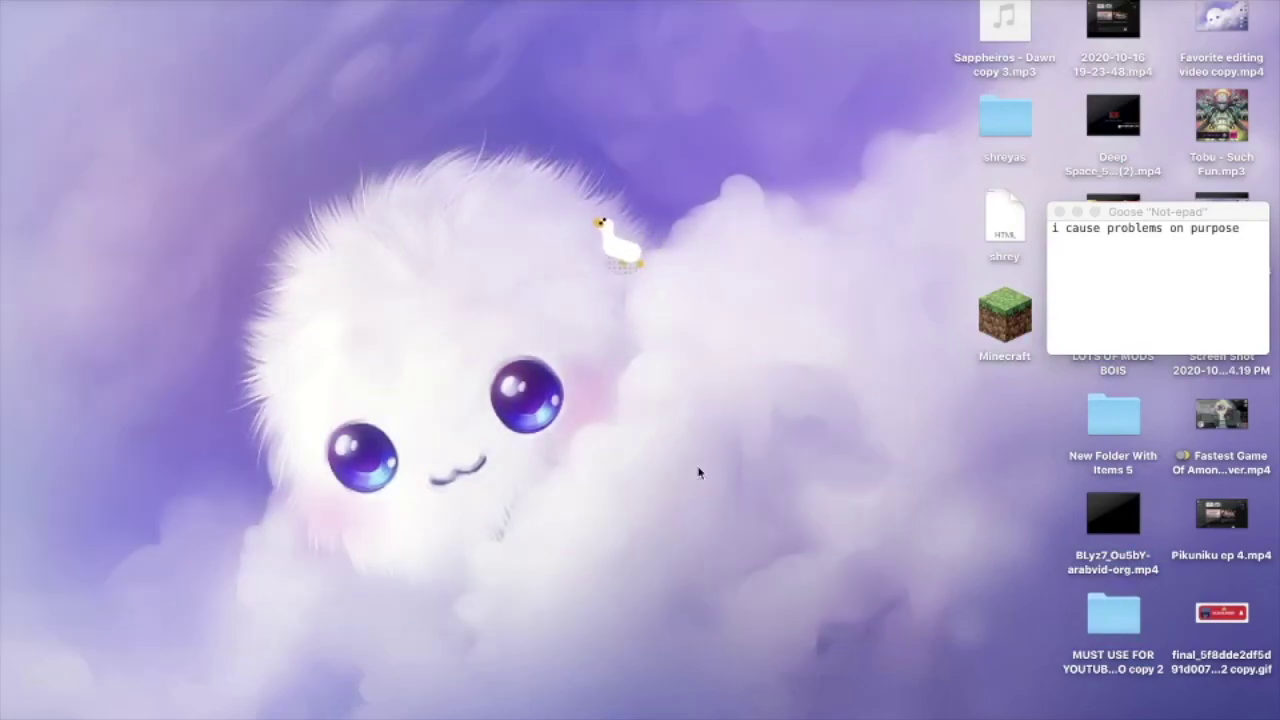